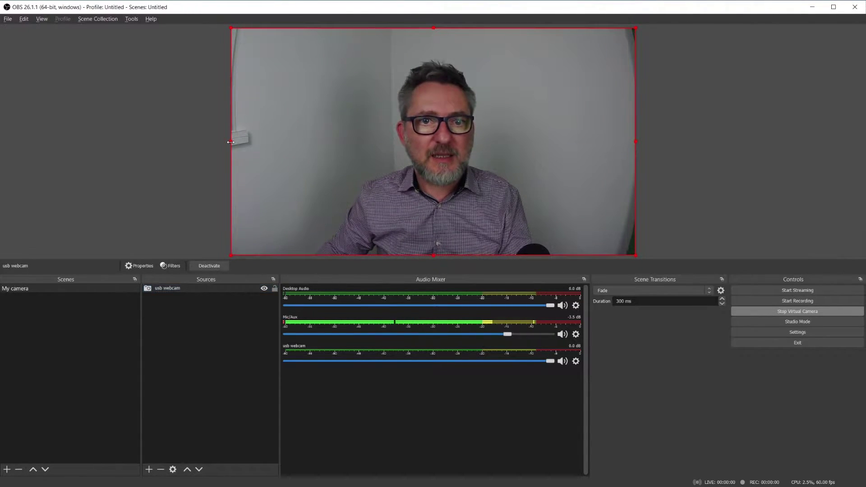
- Crop the curved left, right and bottom edges off the webcam image
{"action": "left_click_drag", "start_coordinate": [231, 142], "coordinate": [253, 144]}
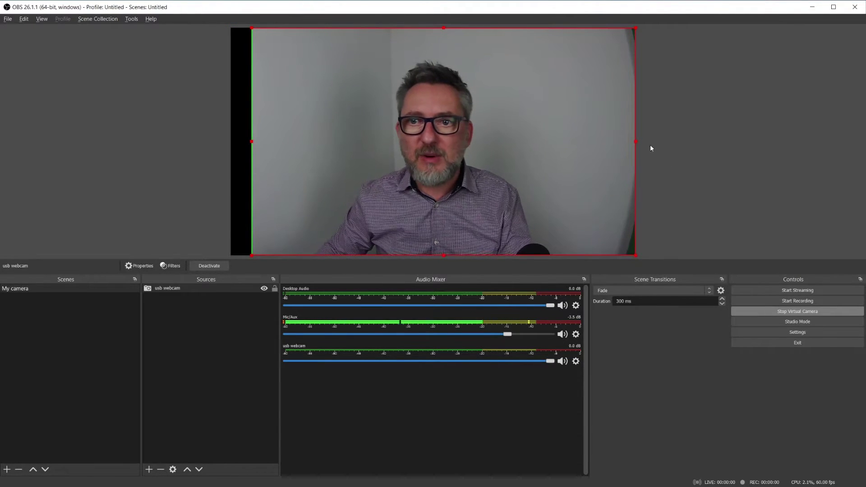
{"action": "left_click_drag", "start_coordinate": [636, 143], "coordinate": [611, 144]}
{"action": "left_click_drag", "start_coordinate": [444, 255], "coordinate": [443, 240]}
{"action": "left_click", "coordinate": [195, 197]}
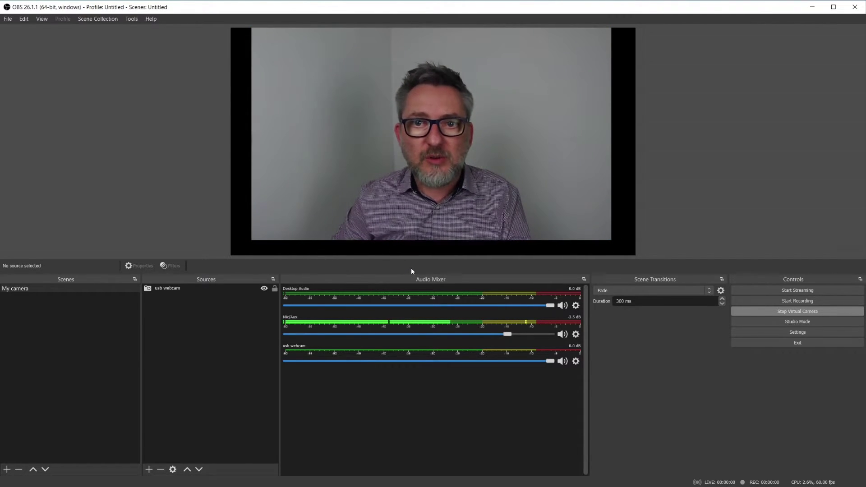
- Stretch the cropped webcam's bottom-right and top-left corners out to the canvas edges
{"action": "left_click", "coordinate": [544, 179]}
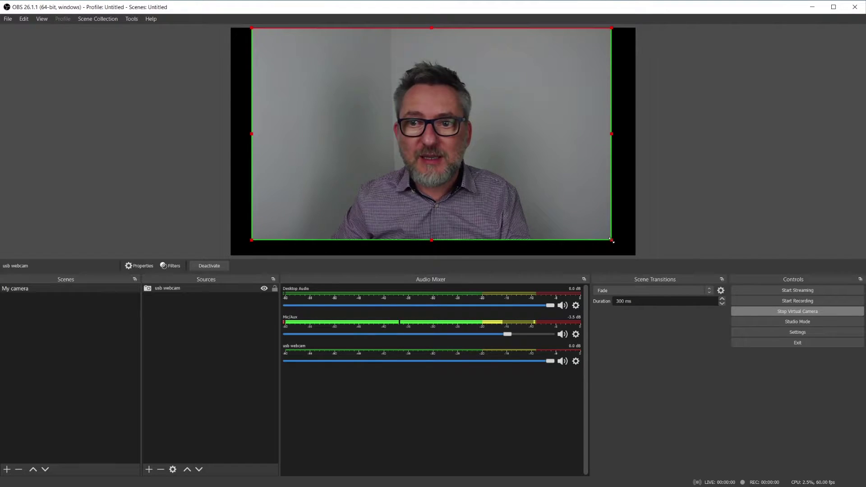
{"action": "left_click_drag", "start_coordinate": [612, 240], "coordinate": [620, 253]}
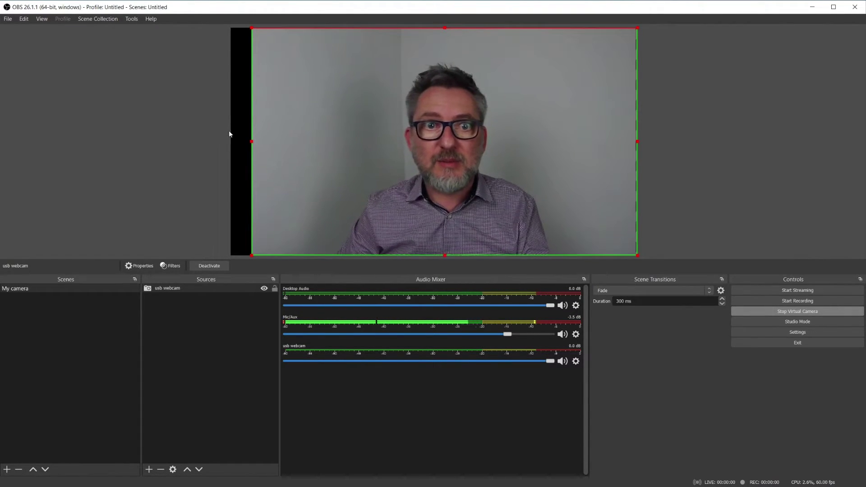
{"action": "left_click_drag", "start_coordinate": [253, 31], "coordinate": [233, 28]}
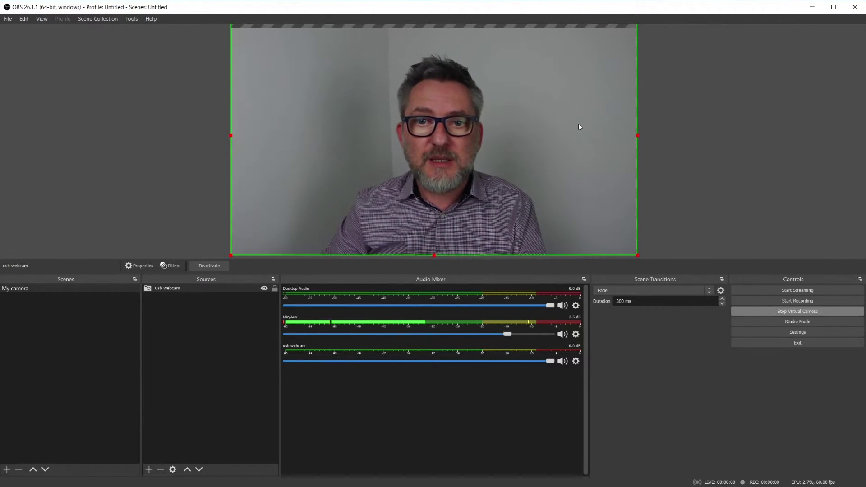
{"action": "left_click", "coordinate": [470, 258]}
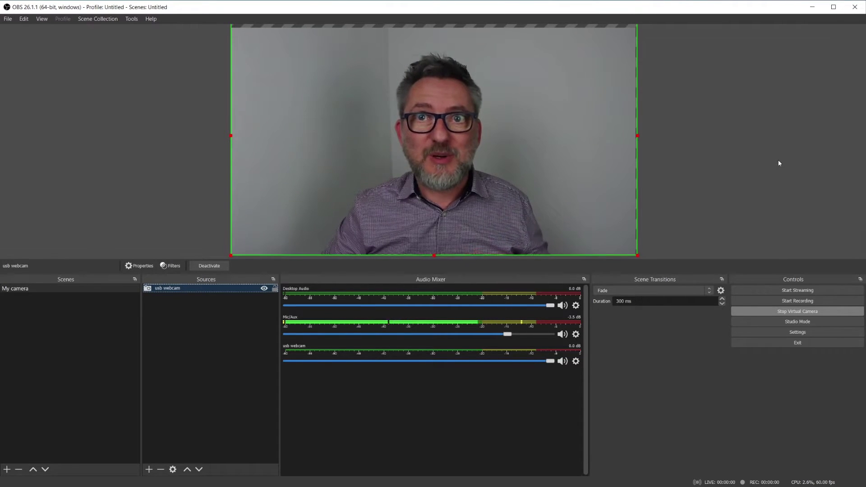
{"action": "left_click", "coordinate": [649, 223]}
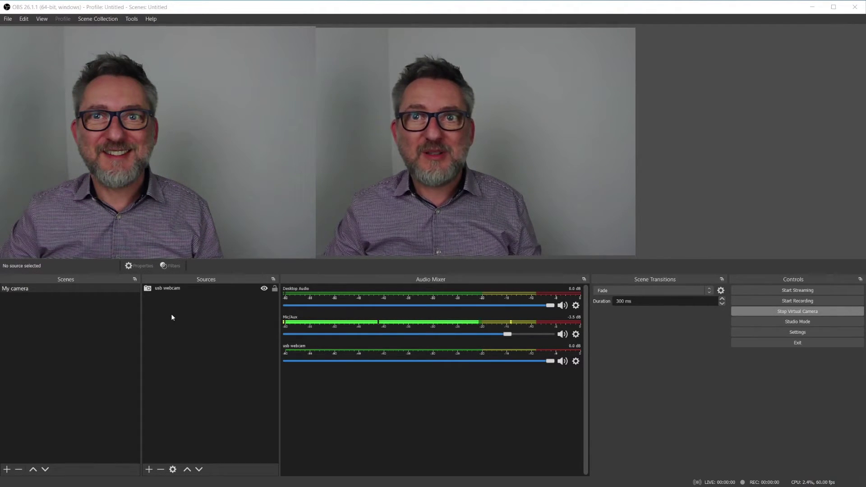
- Open the USB webcam's Properties and its Configure Video image adjustments
{"action": "right_click", "coordinate": [170, 287]}
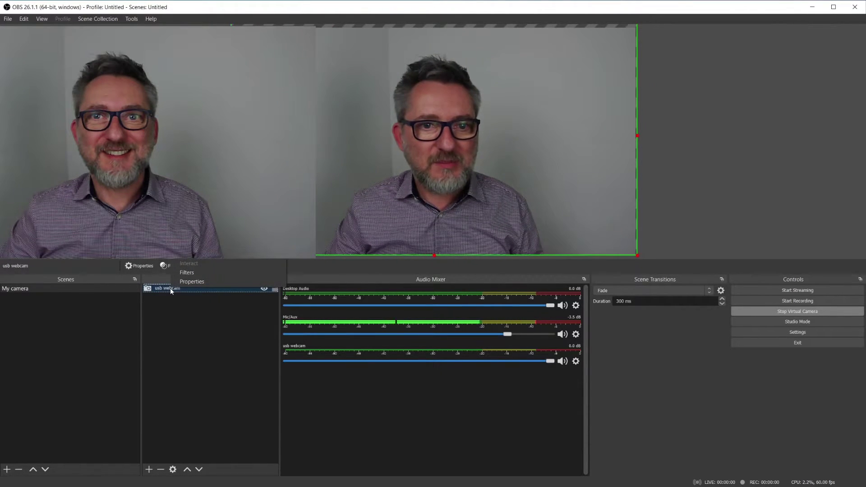
{"action": "left_click", "coordinate": [200, 282]}
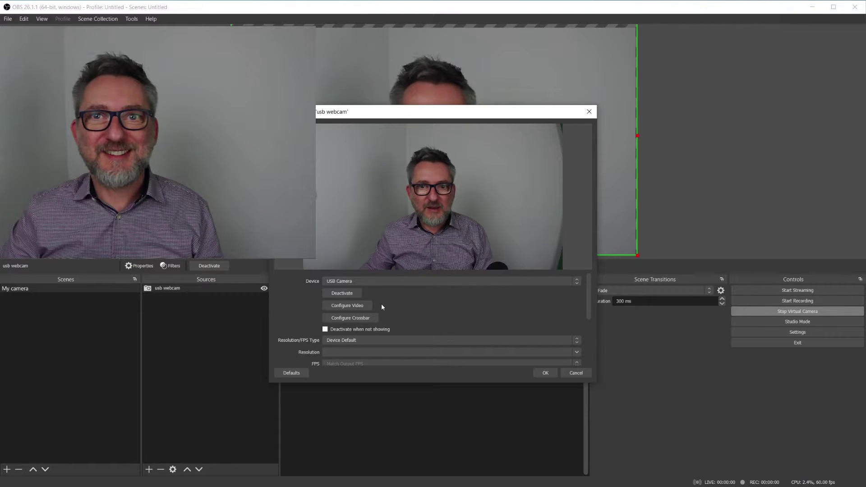
{"action": "left_click", "coordinate": [340, 310]}
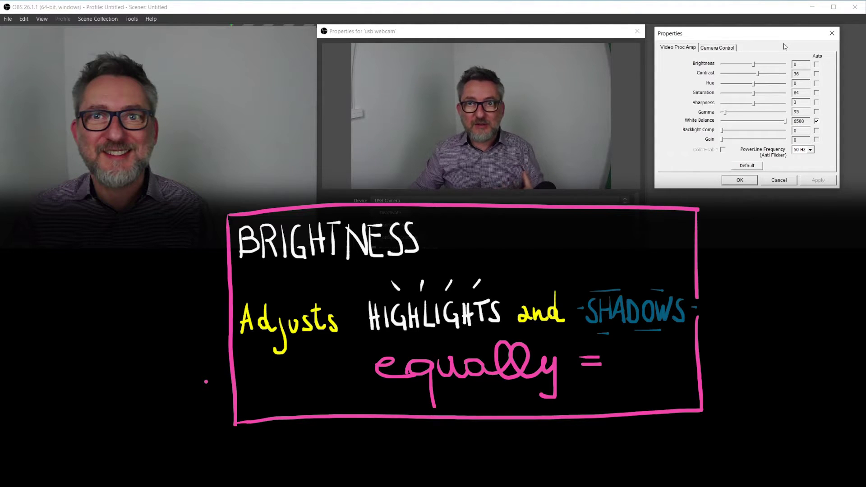
{"action": "left_click_drag", "start_coordinate": [753, 65], "coordinate": [790, 69]}
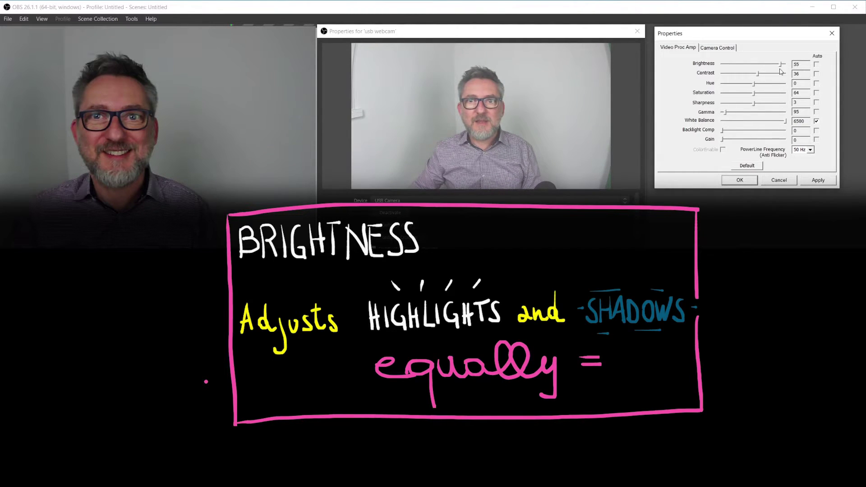
{"action": "left_click_drag", "start_coordinate": [781, 71], "coordinate": [723, 72]}
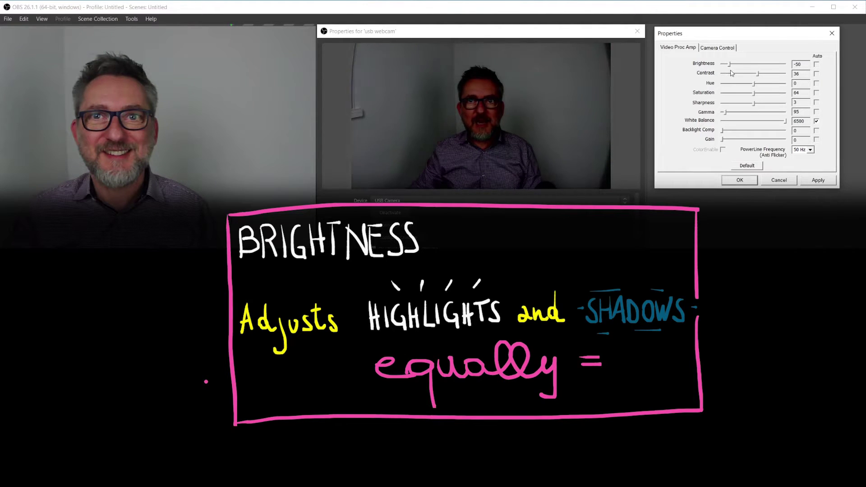
{"action": "left_click_drag", "start_coordinate": [731, 72], "coordinate": [751, 75]}
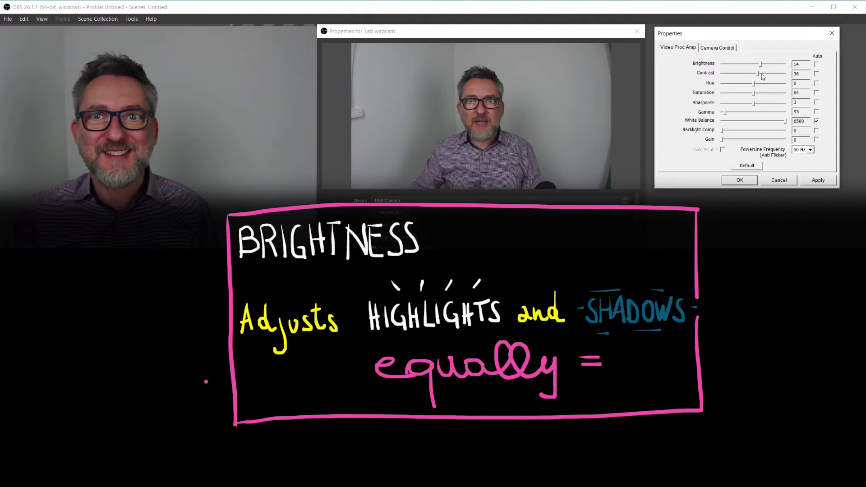
{"action": "left_click_drag", "start_coordinate": [761, 64], "coordinate": [785, 64]}
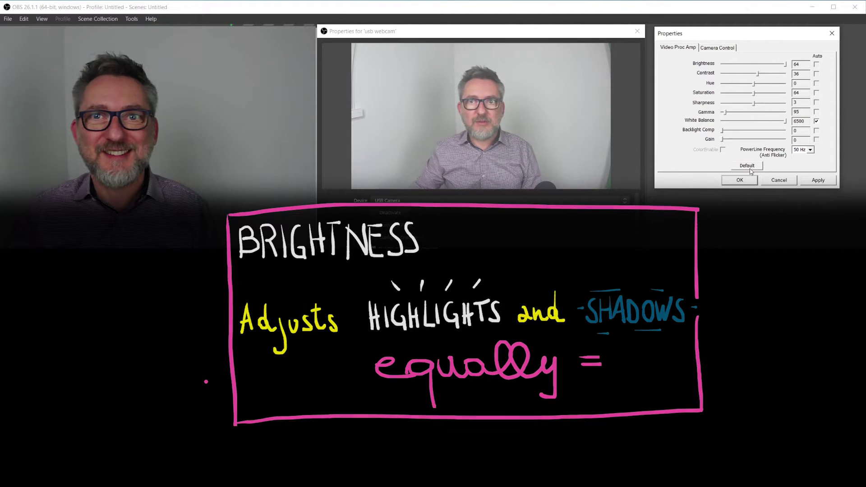
{"action": "left_click", "coordinate": [747, 166]}
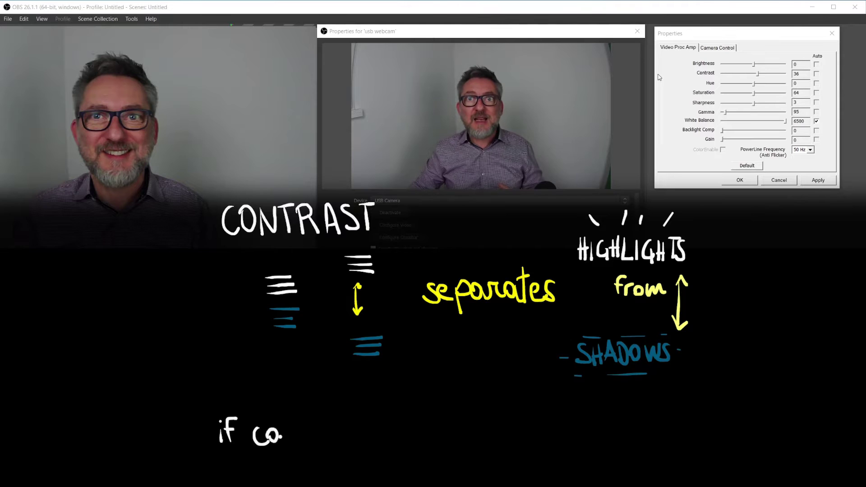
{"action": "left_click", "coordinate": [758, 89]}
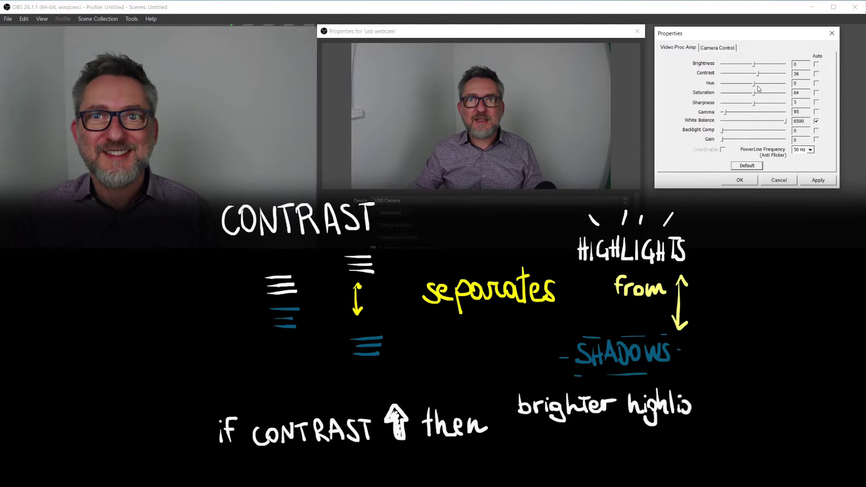
{"action": "mouse_move", "coordinate": [759, 89]}
{"action": "left_mouse_down"}
{"action": "mouse_move", "coordinate": [787, 90]}
{"action": "mouse_move", "coordinate": [706, 96]}
{"action": "left_mouse_up"}
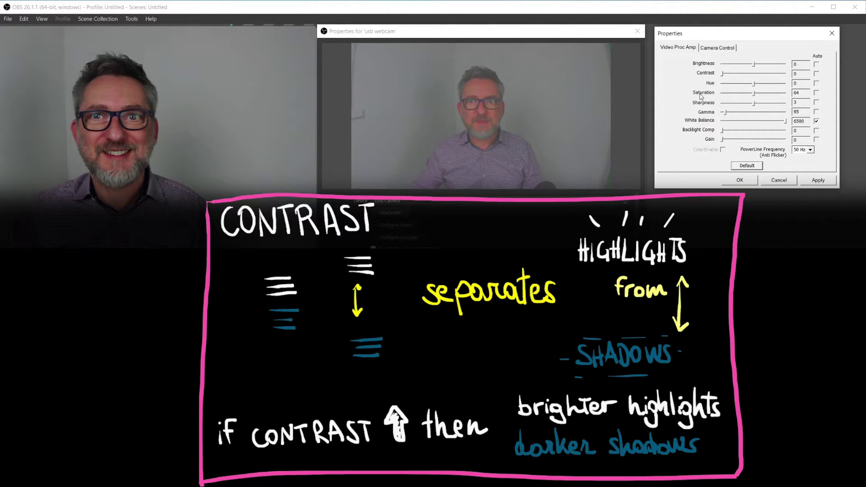
{"action": "left_click", "coordinate": [747, 165]}
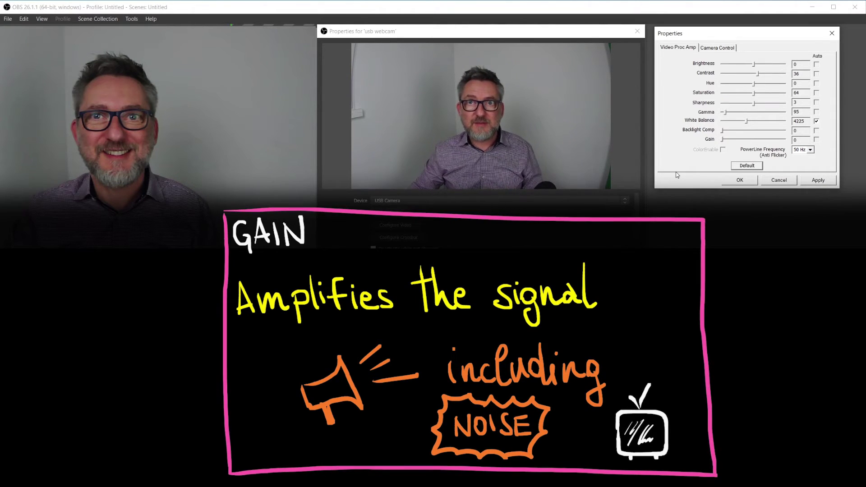
- Try raising the webcam gain to 19 to brighten the image
{"action": "left_click_drag", "start_coordinate": [726, 141], "coordinate": [751, 144]}
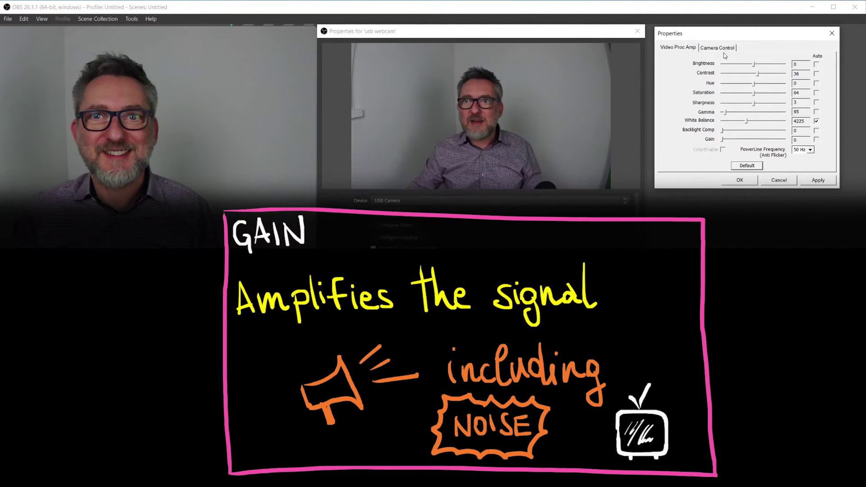
- On Camera Control, test manual exposure dark then bright, then restore automatic exposure
{"action": "left_click", "coordinate": [719, 48]}
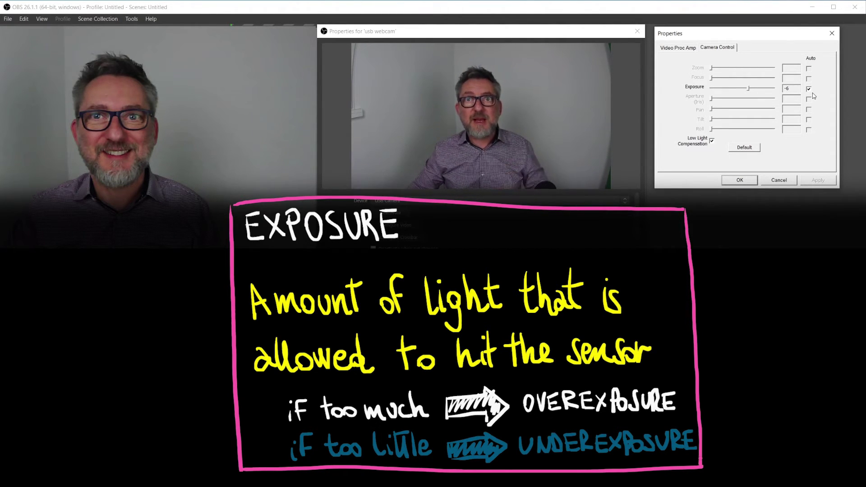
{"action": "left_click", "coordinate": [809, 89]}
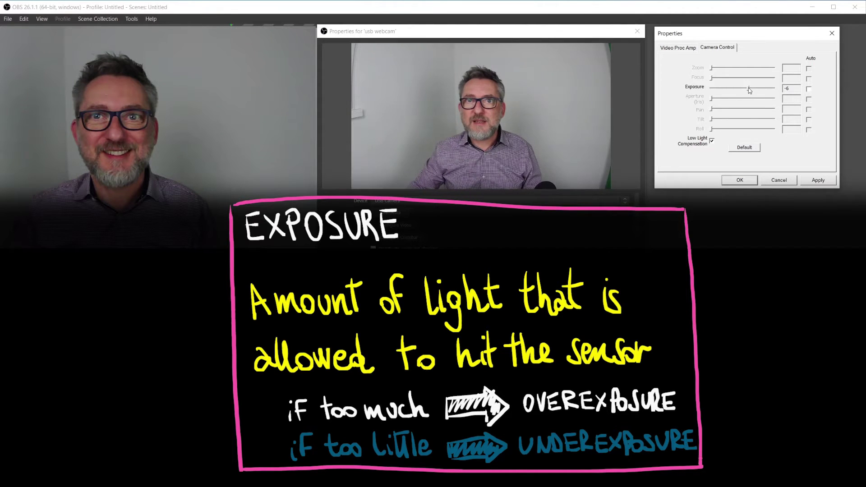
{"action": "left_click_drag", "start_coordinate": [748, 87], "coordinate": [731, 89]}
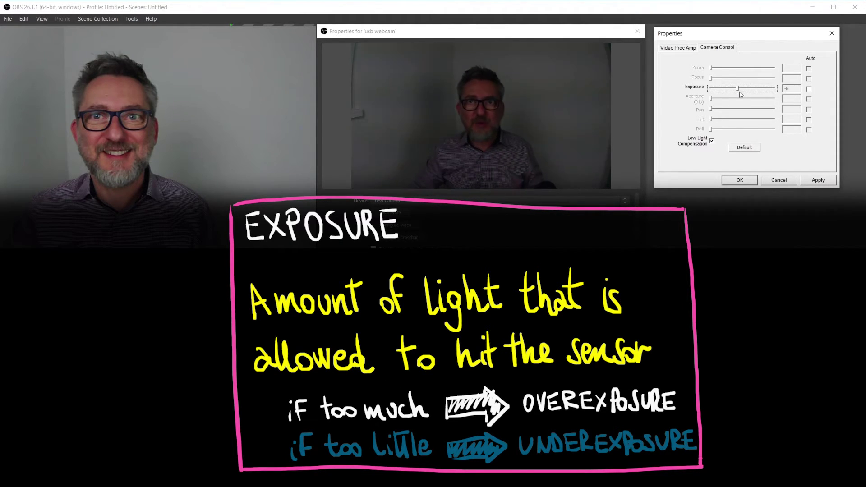
{"action": "left_click_drag", "start_coordinate": [740, 94], "coordinate": [777, 97]}
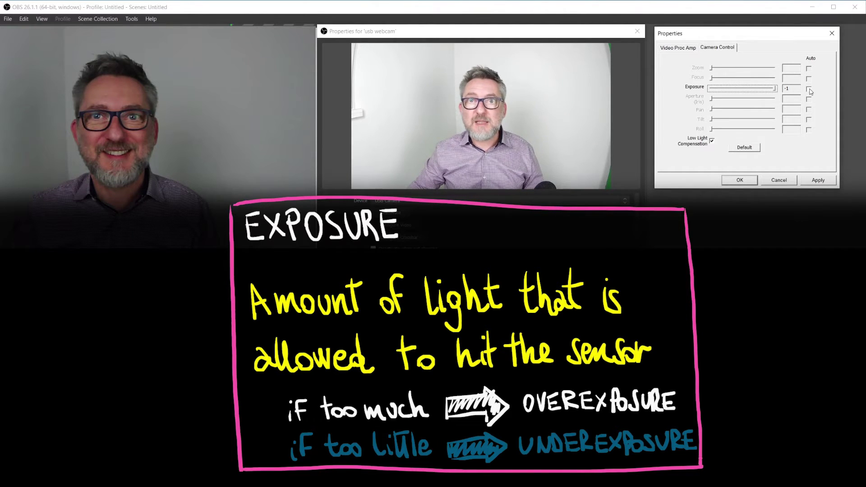
{"action": "left_click", "coordinate": [808, 89]}
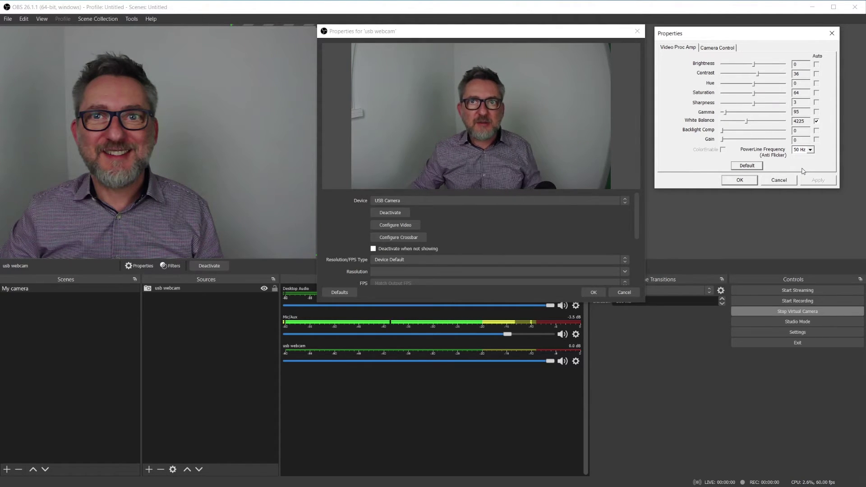
- Apply gain 28, brightness 16, contrast 41 and saturation 64 to the webcam
{"action": "left_click_drag", "start_coordinate": [722, 140], "coordinate": [748, 140]}
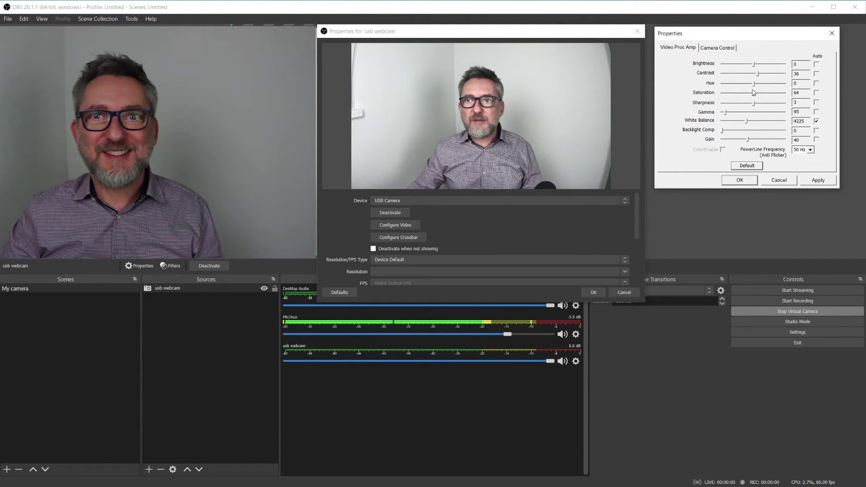
{"action": "mouse_move", "coordinate": [754, 64]}
{"action": "left_mouse_down"}
{"action": "mouse_move", "coordinate": [773, 64]}
{"action": "mouse_move", "coordinate": [763, 73]}
{"action": "left_mouse_up"}
{"action": "mouse_move", "coordinate": [748, 140]}
{"action": "left_mouse_down"}
{"action": "mouse_move", "coordinate": [768, 139]}
{"action": "mouse_move", "coordinate": [737, 140]}
{"action": "left_mouse_up"}
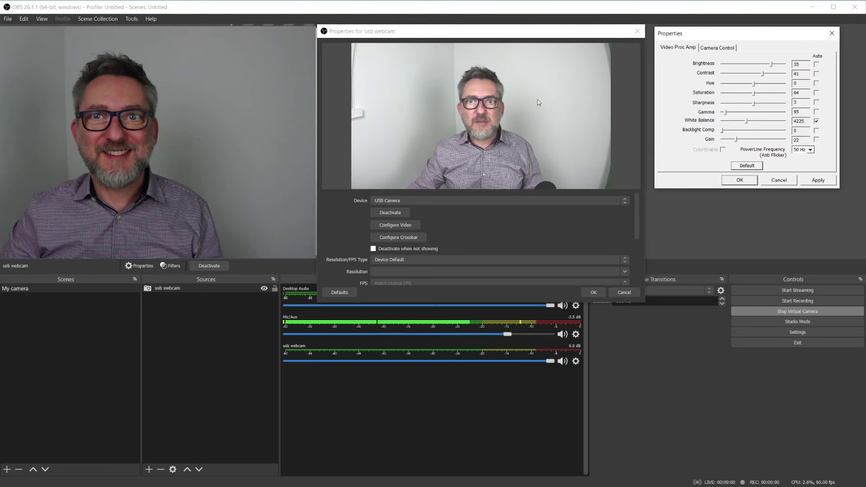
{"action": "left_click_drag", "start_coordinate": [771, 63], "coordinate": [762, 63]}
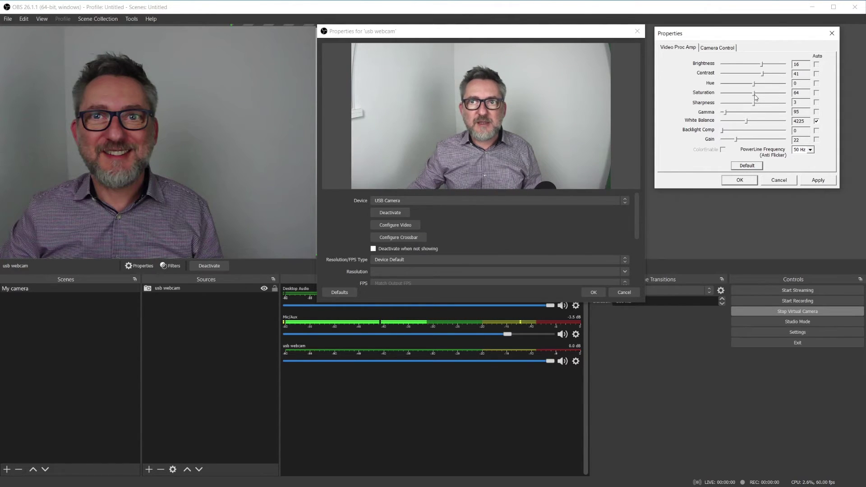
{"action": "left_click_drag", "start_coordinate": [755, 93], "coordinate": [754, 101]}
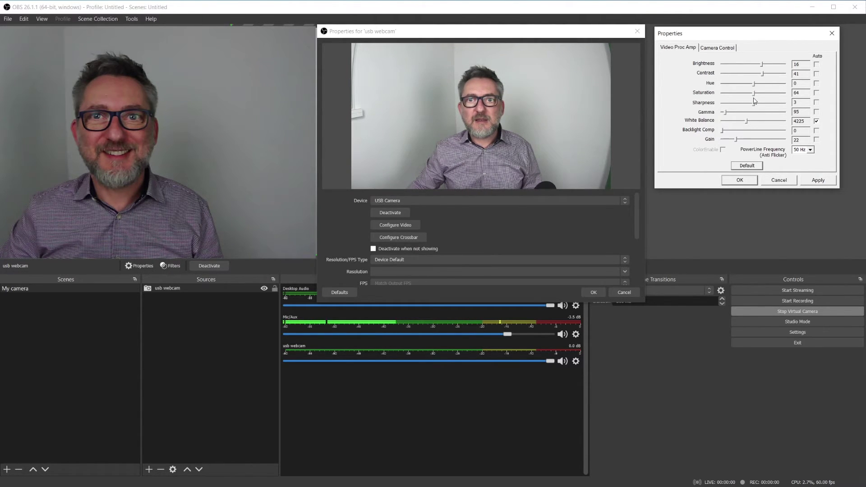
{"action": "left_click_drag", "start_coordinate": [737, 140], "coordinate": [741, 140]}
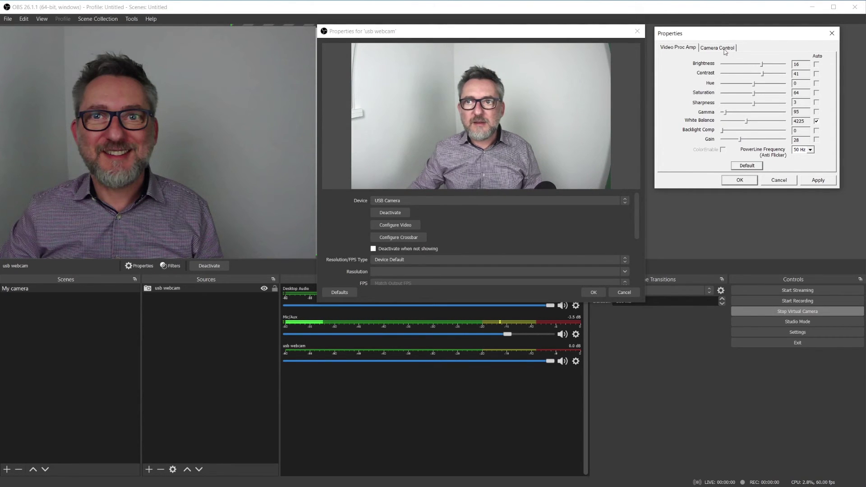
{"action": "left_click", "coordinate": [746, 183]}
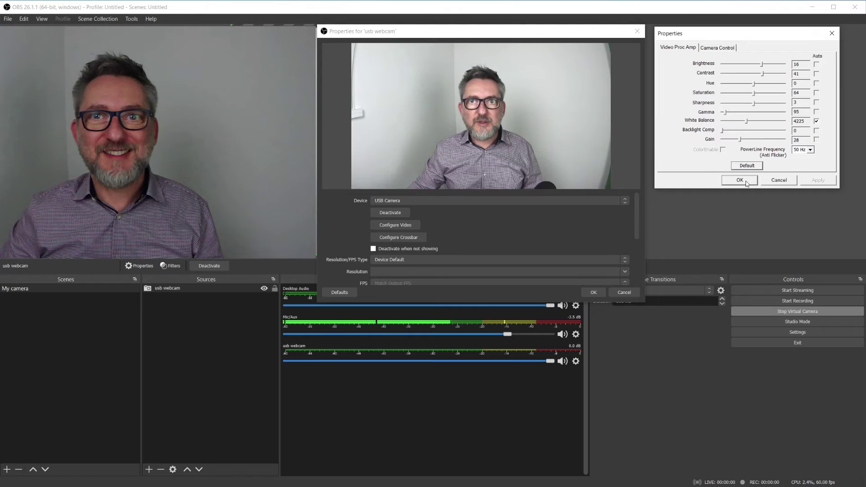